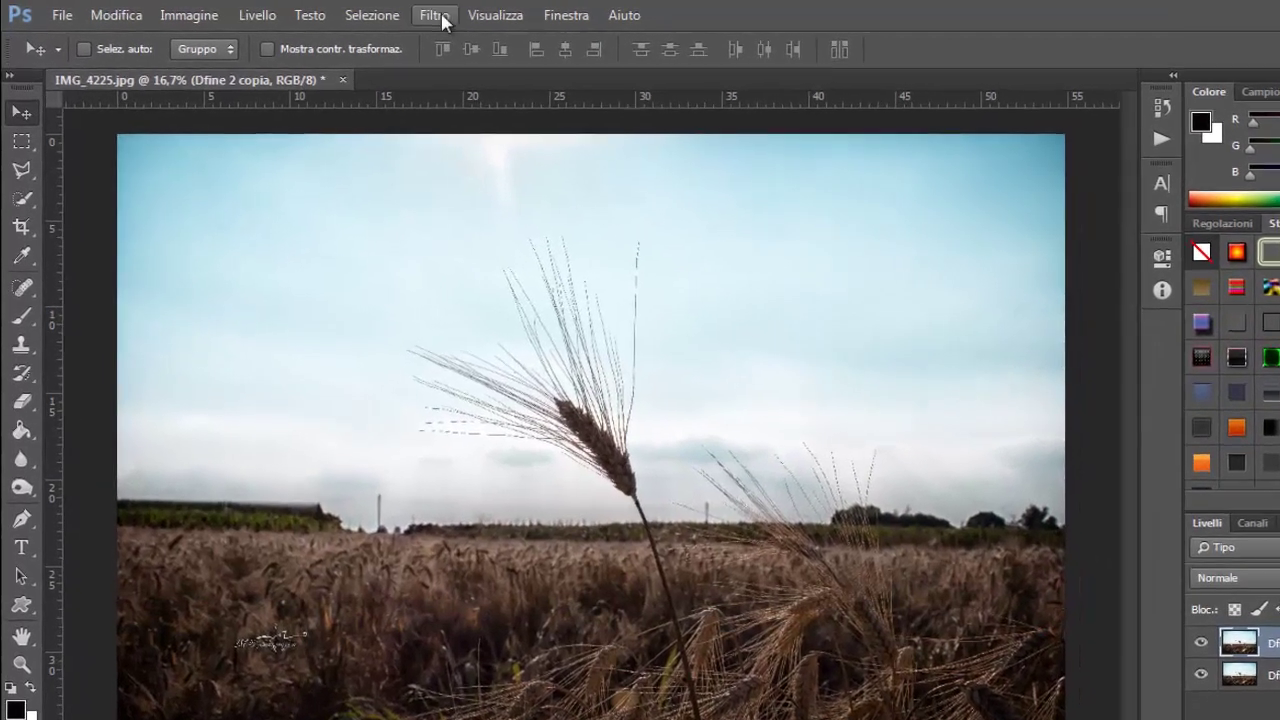
Step: Apply Unsharp Mask (Maschera di contrasto) at amount 70%, radius 0.8 px, threshold 1, previewed at 50%
left_click(375, 14)
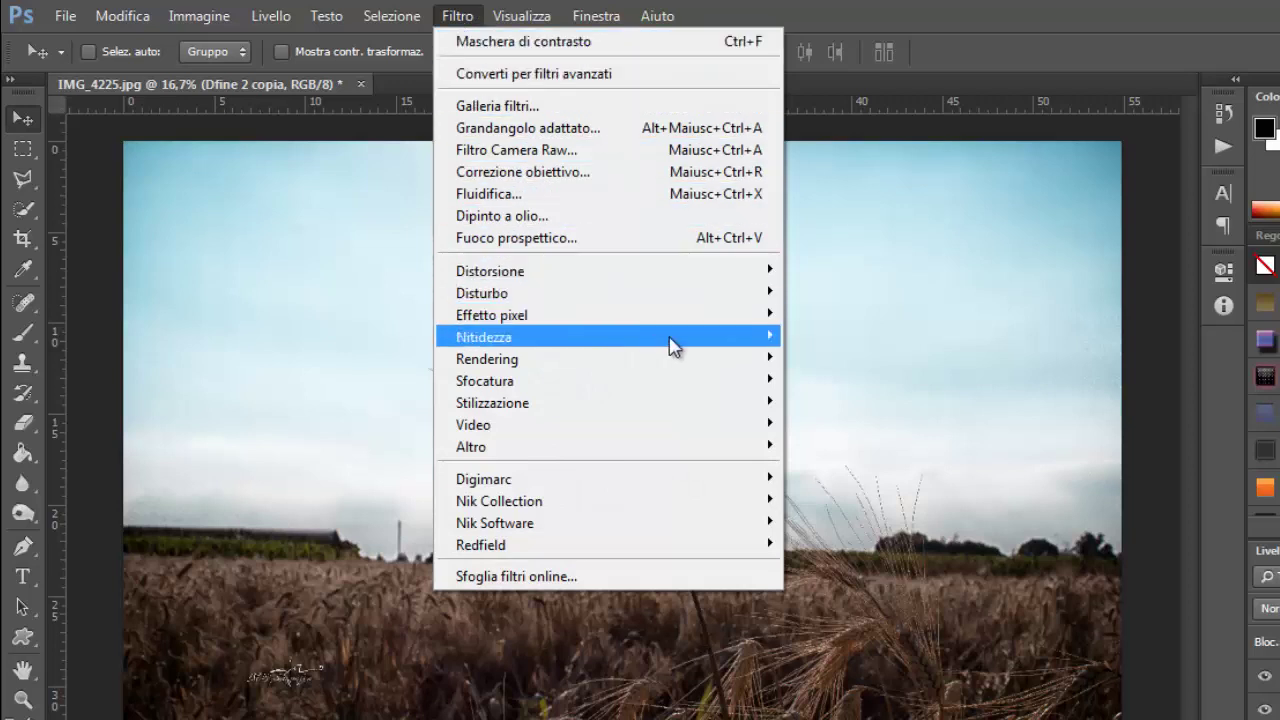
mouse_move(484, 337)
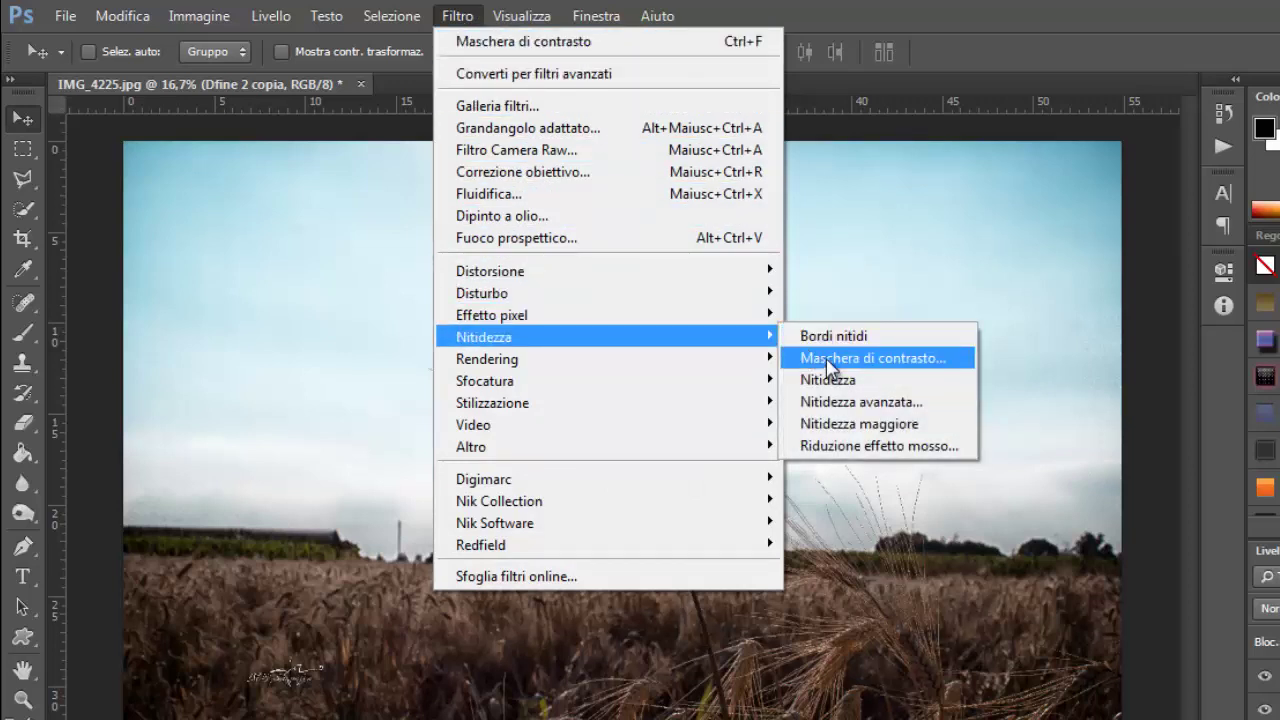
left_click(838, 360)
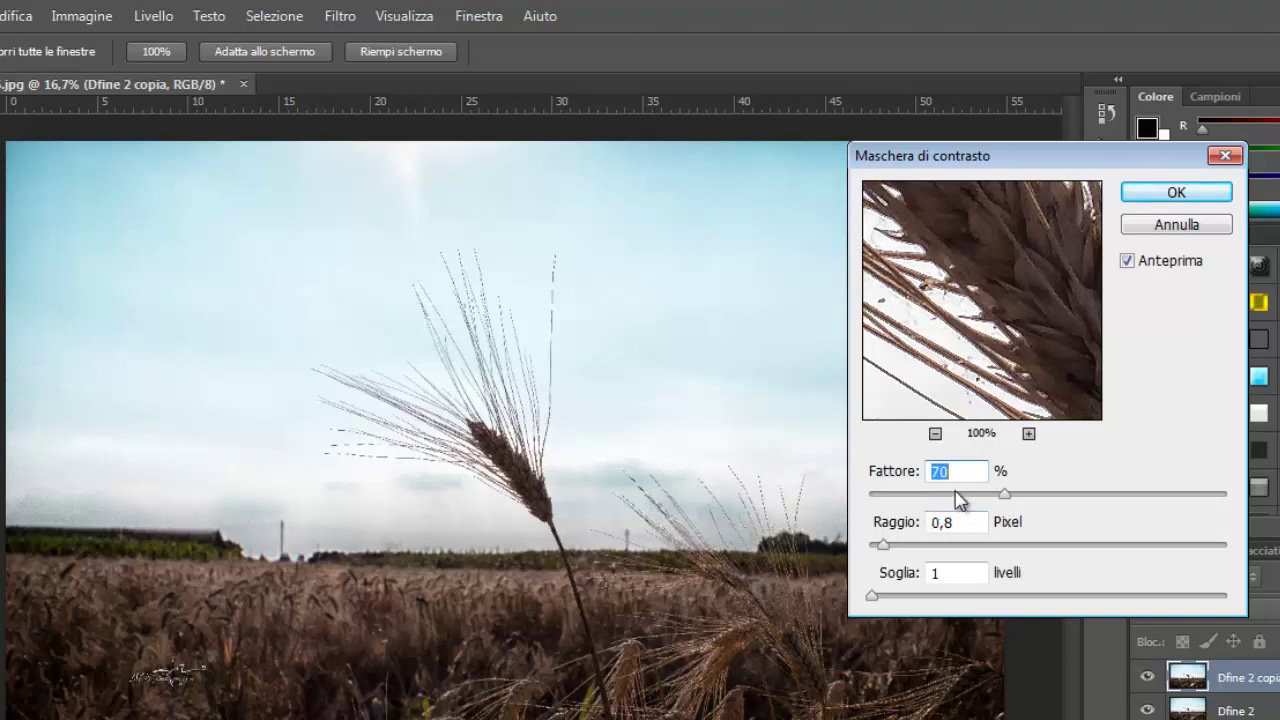
left_click(935, 434)
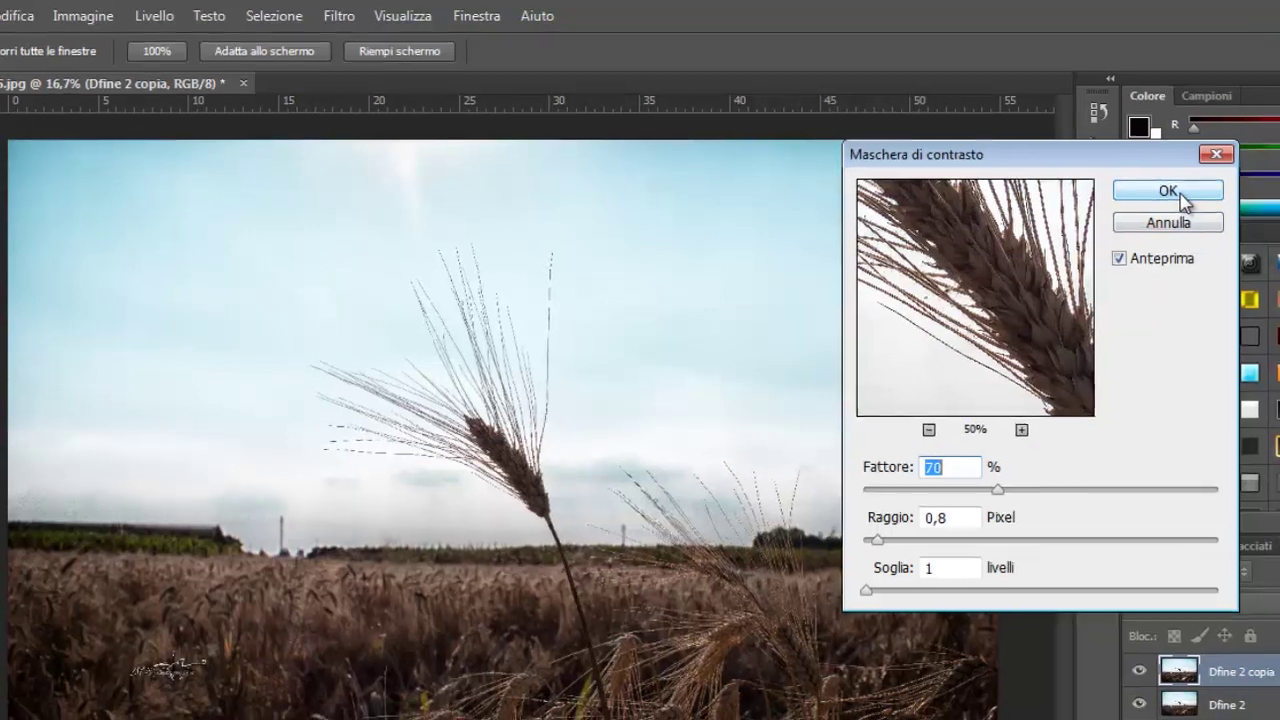
left_click(1168, 191)
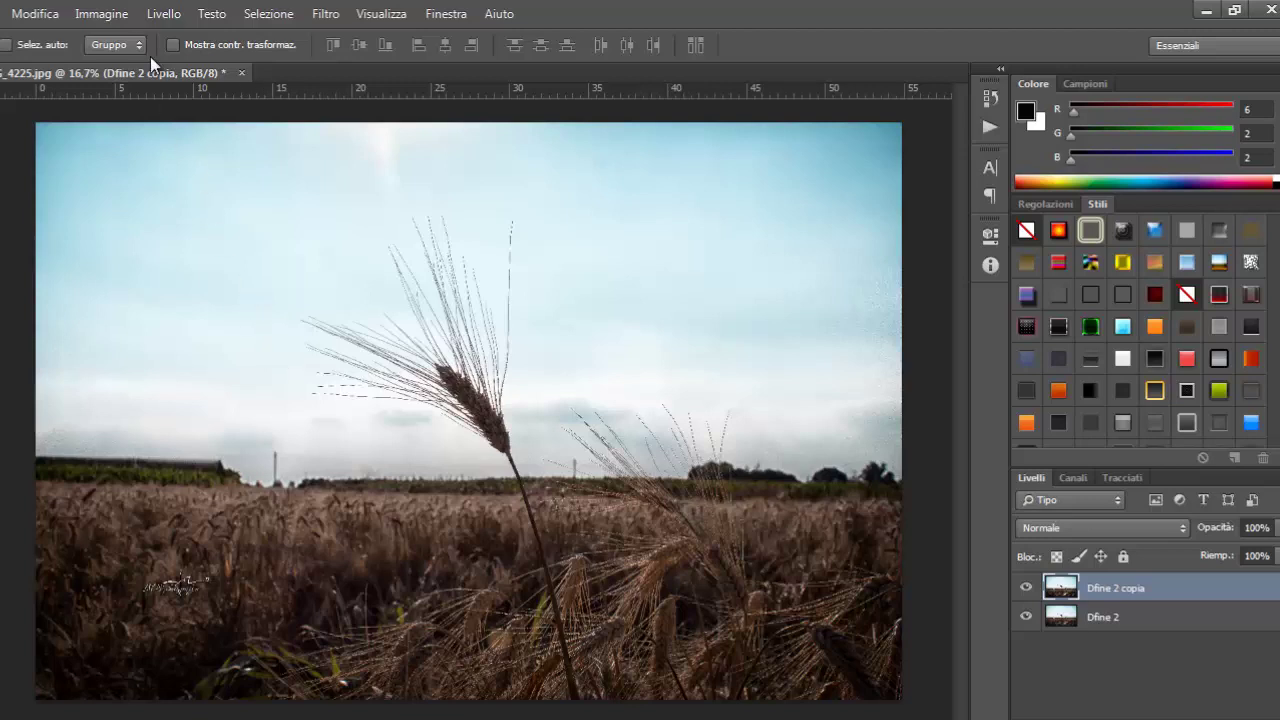
Step: Open the Immagine menu in the menu bar
left_click(114, 15)
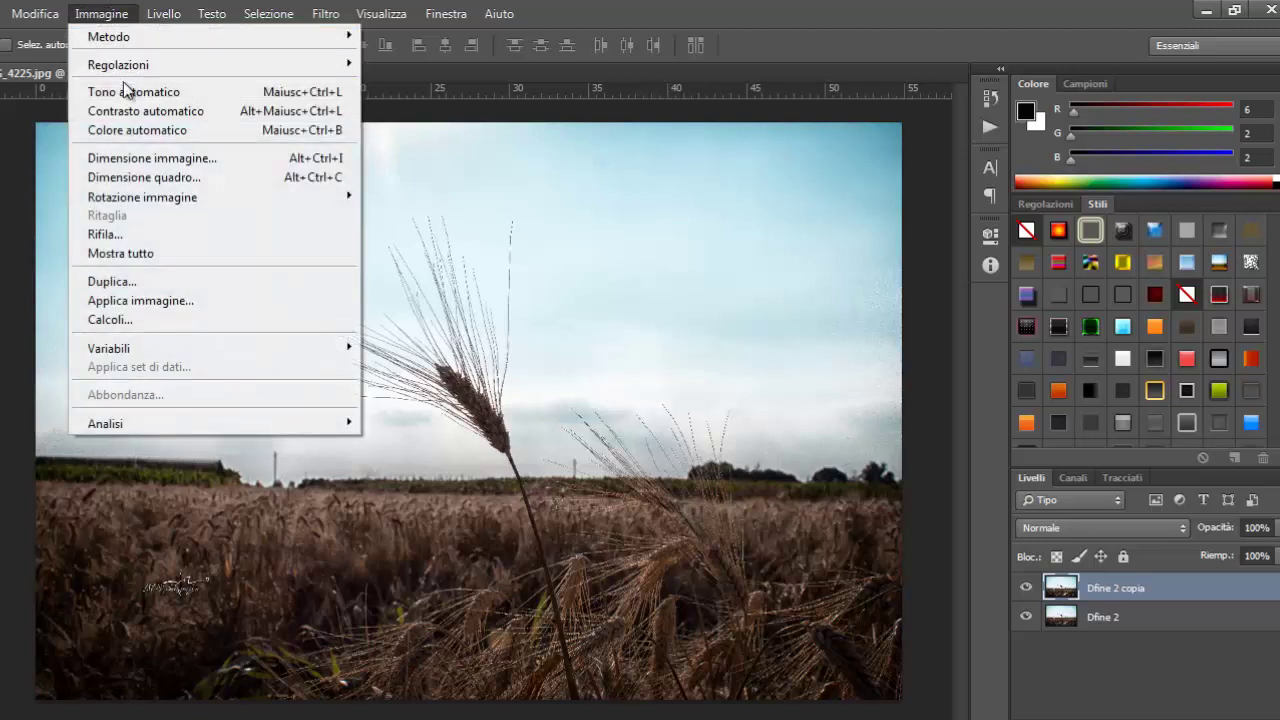
Step: Open Image Size (5184 × 3456 px) and select the 240 ppi resolution value
left_click(167, 160)
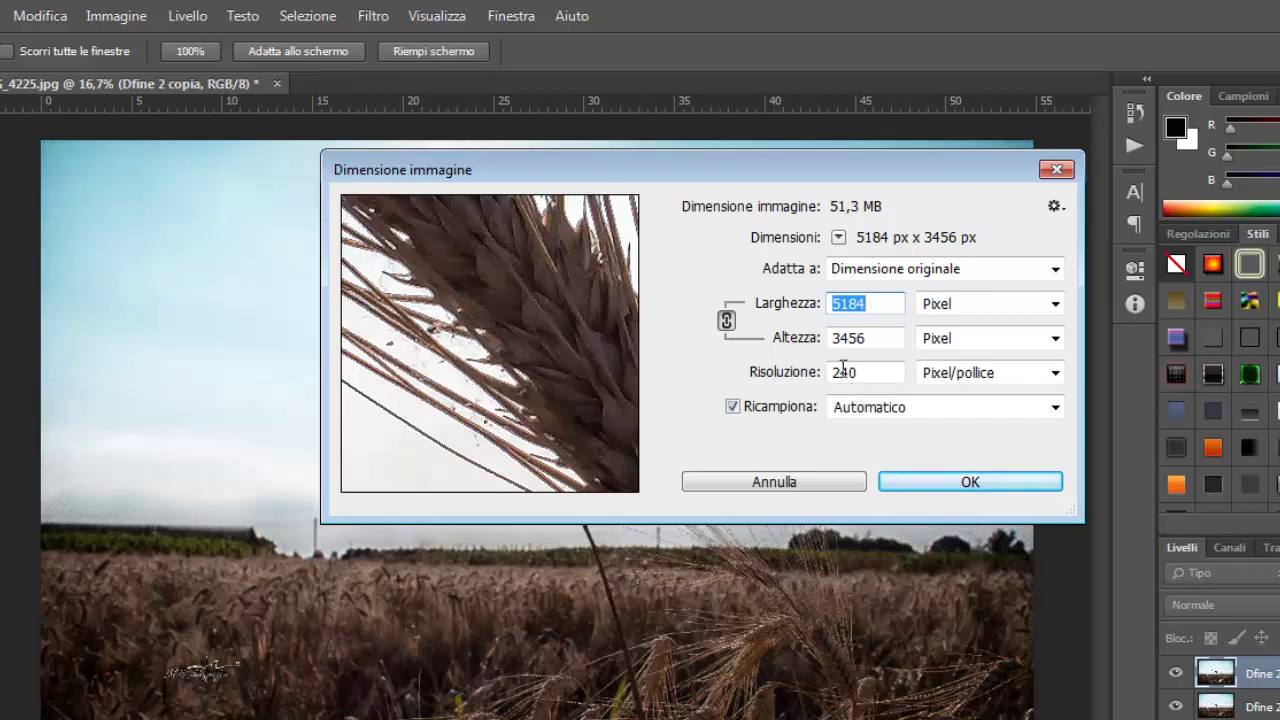
left_click(874, 372)
left_click_drag(874, 372, 825, 372)
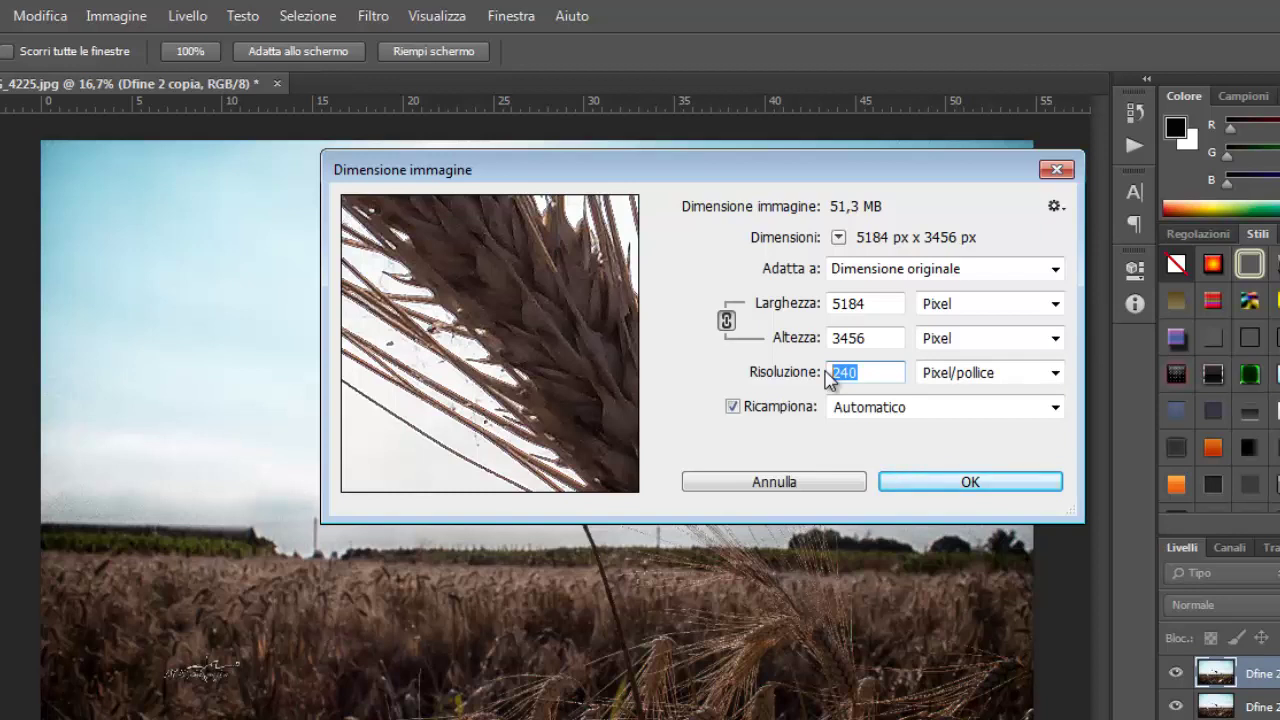
Step: Set resolution to 92 ppi and width to 1280 px (853 px high), and apply
type("92")
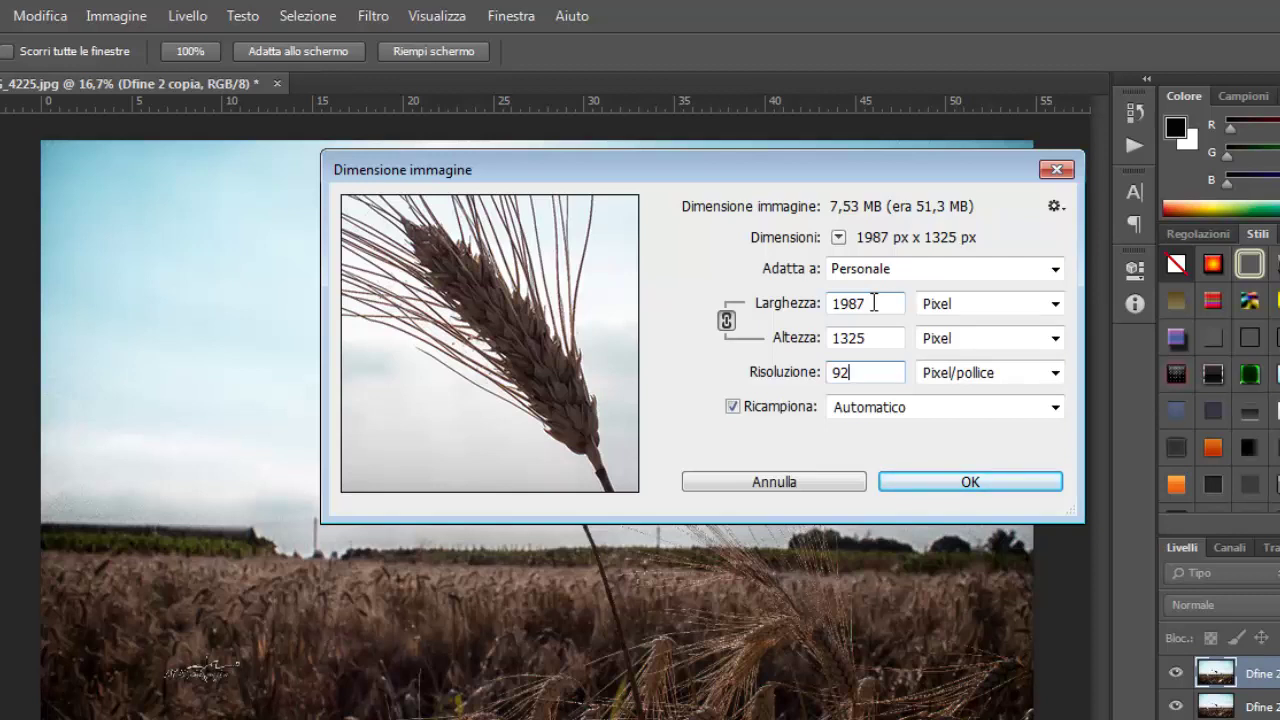
left_click_drag(873, 302, 828, 313)
type("12")
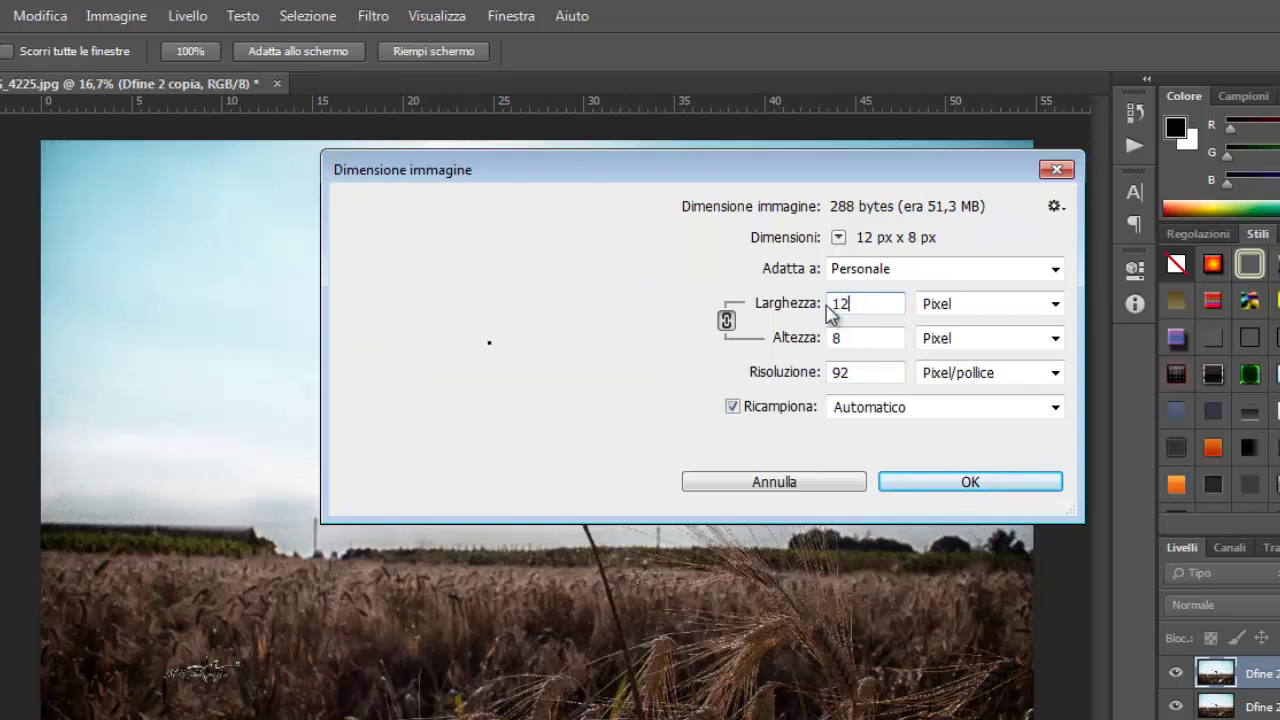
type("80")
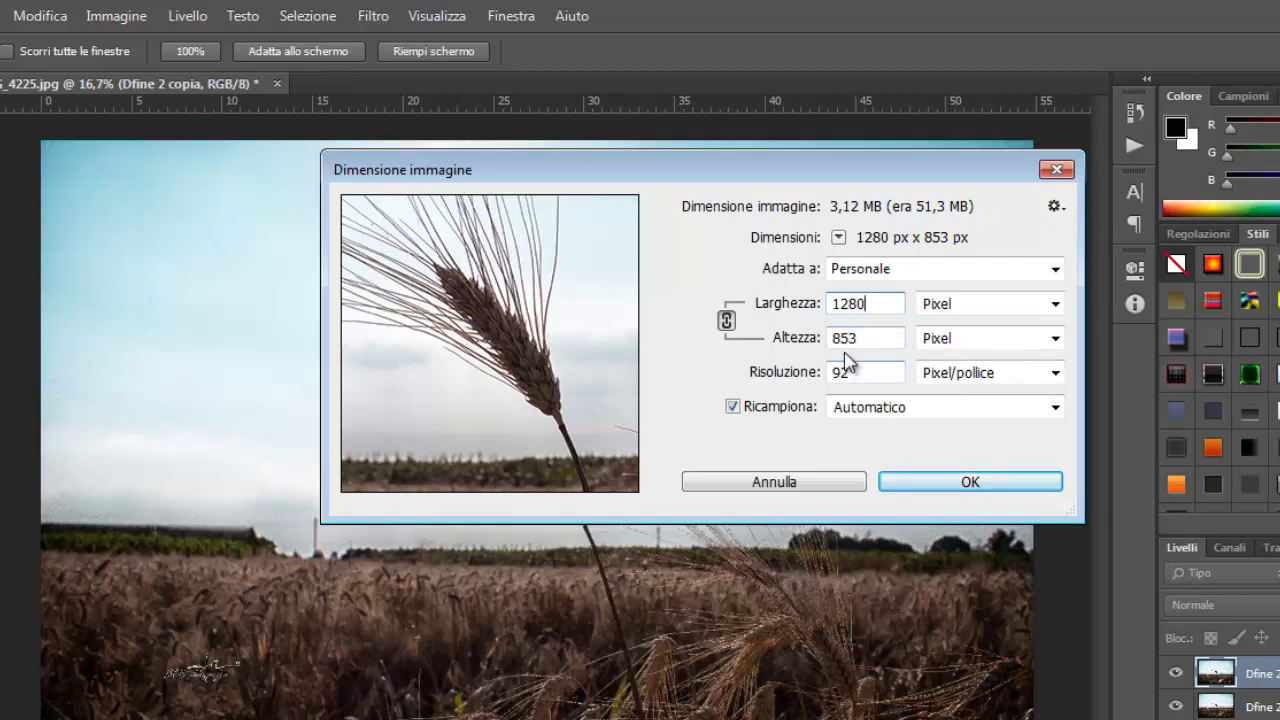
left_click(930, 482)
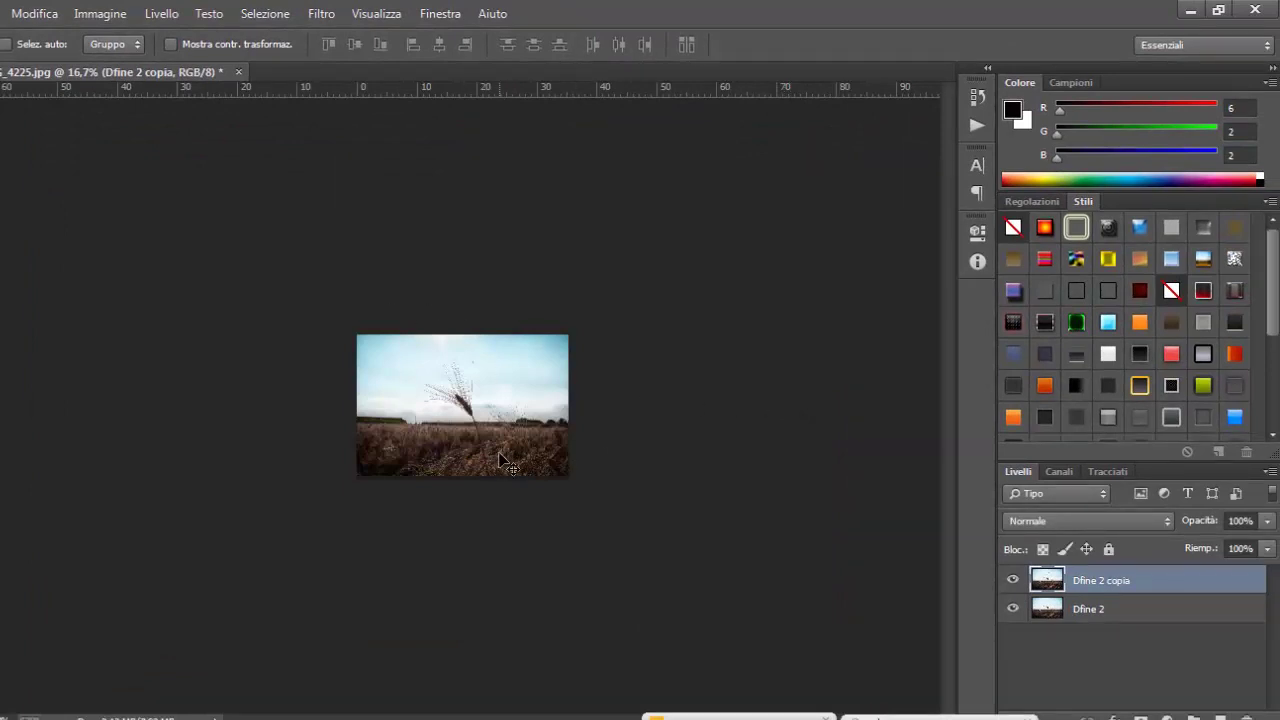
Step: Zoom the canvas from 16.7% to 50% to inspect the resized photo
key("ctrl+plus")
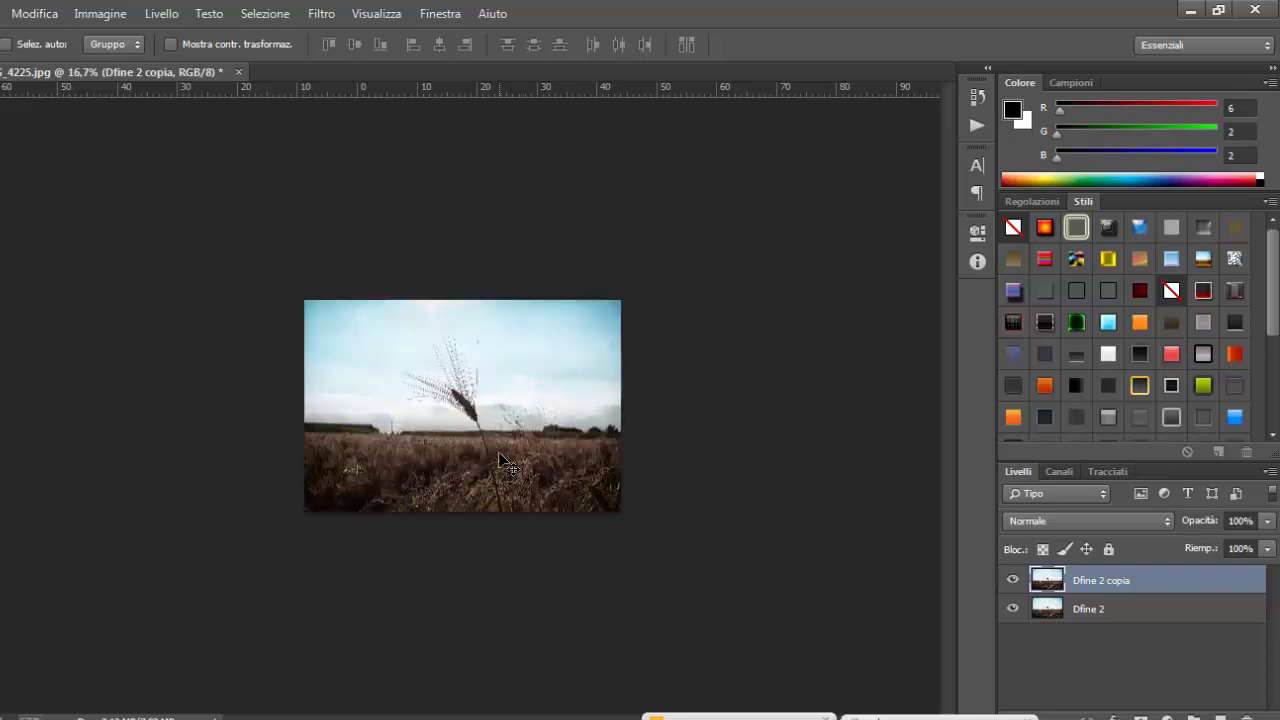
key("ctrl+plus")
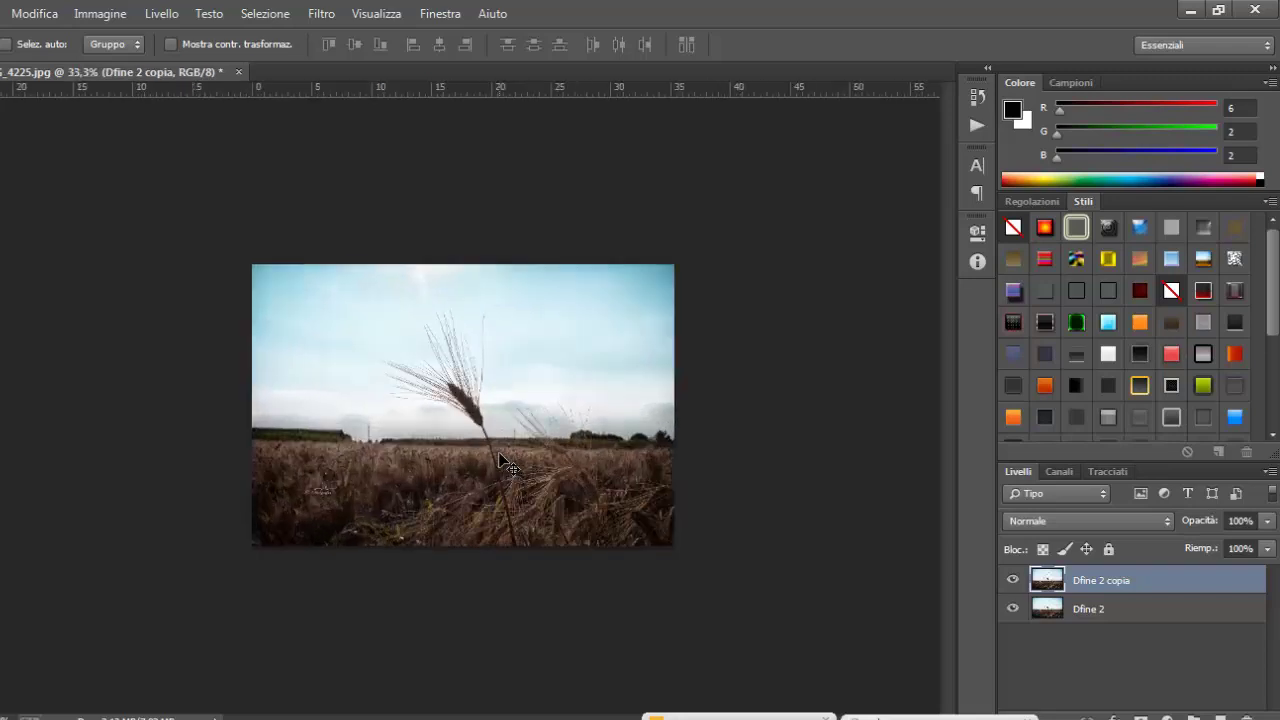
key("ctrl+plus")
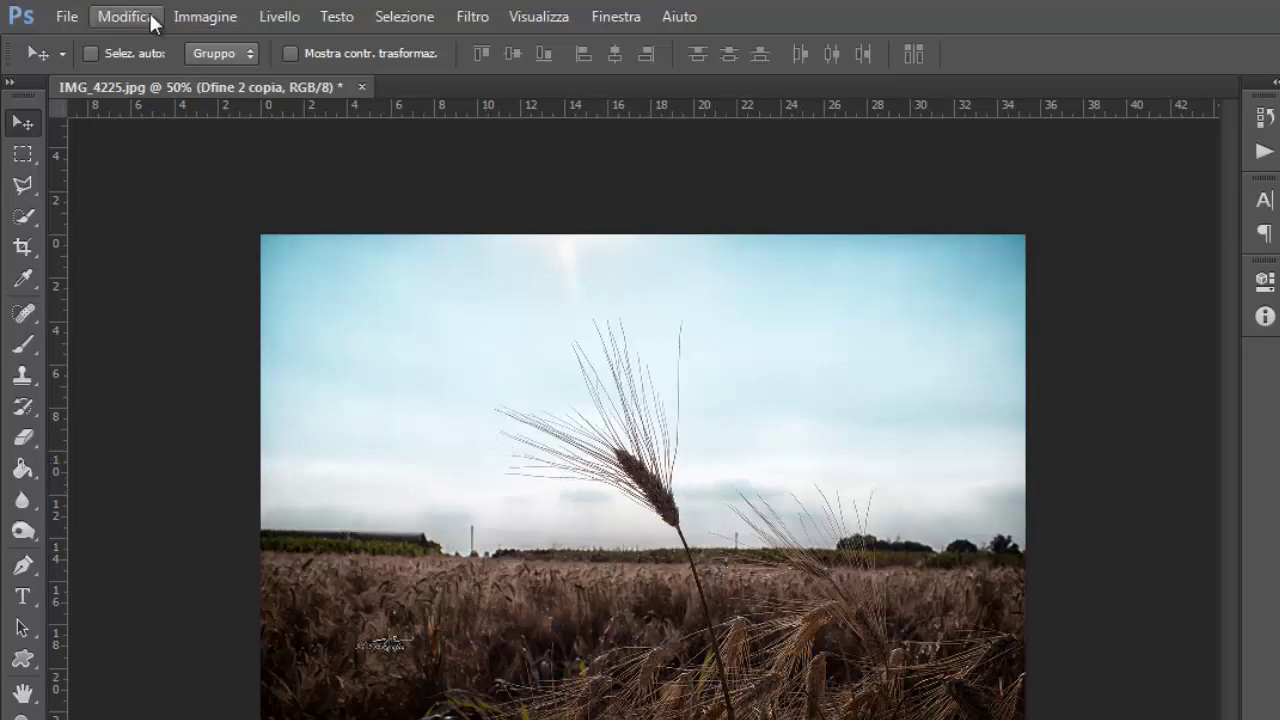
left_click(68, 17)
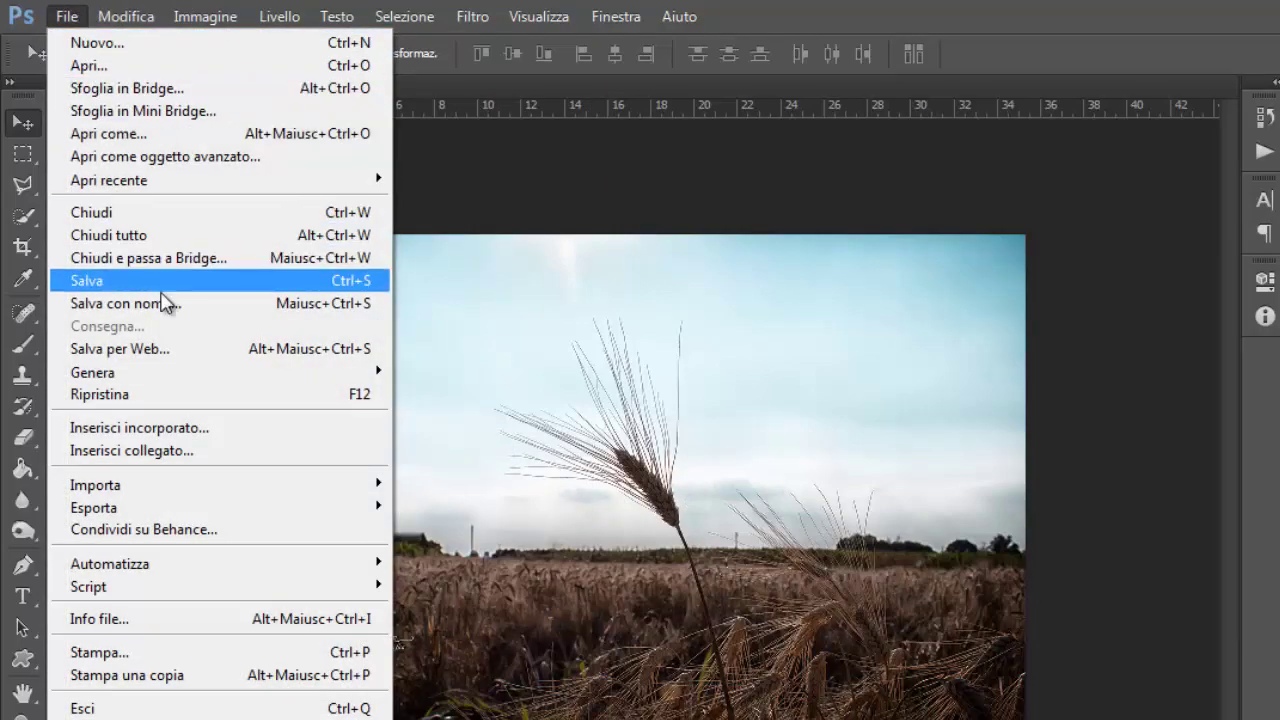
Step: Open Salva per Web and zoom its preview out to 66.7%
left_click(183, 349)
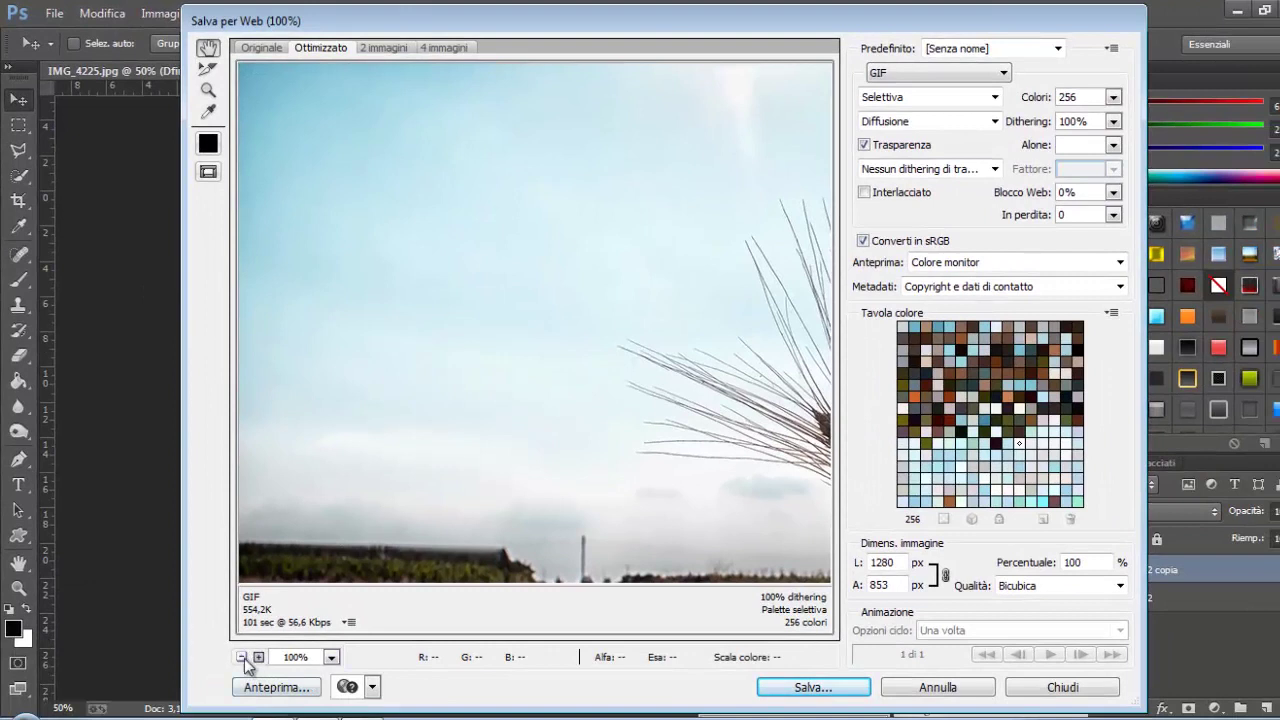
left_click(242, 657)
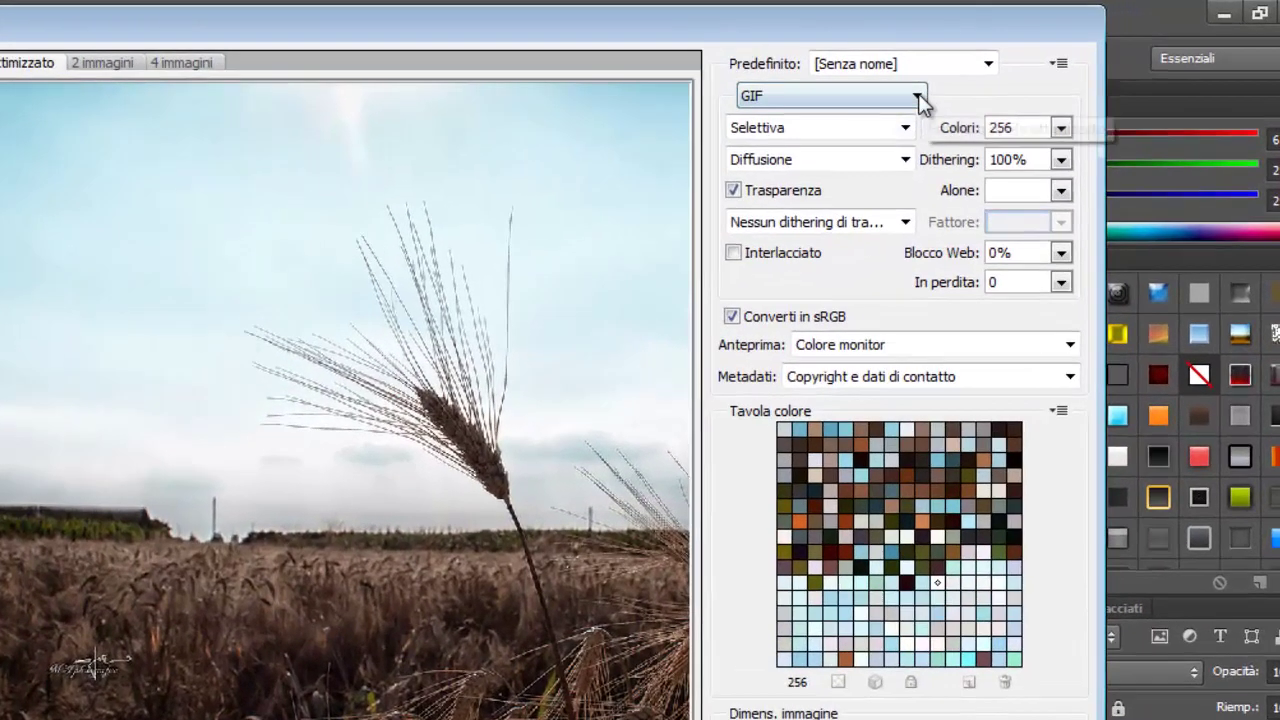
Step: Change the Save for Web format from GIF to PNG-24
left_click(919, 97)
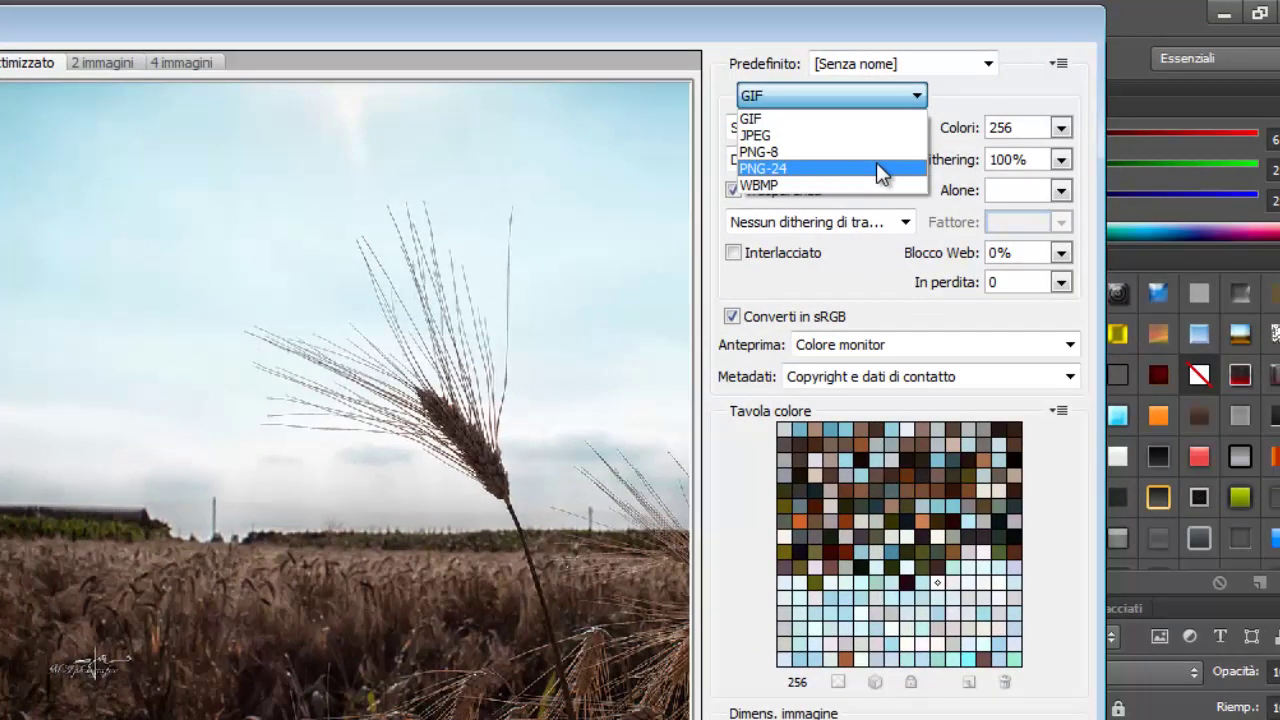
left_click(877, 167)
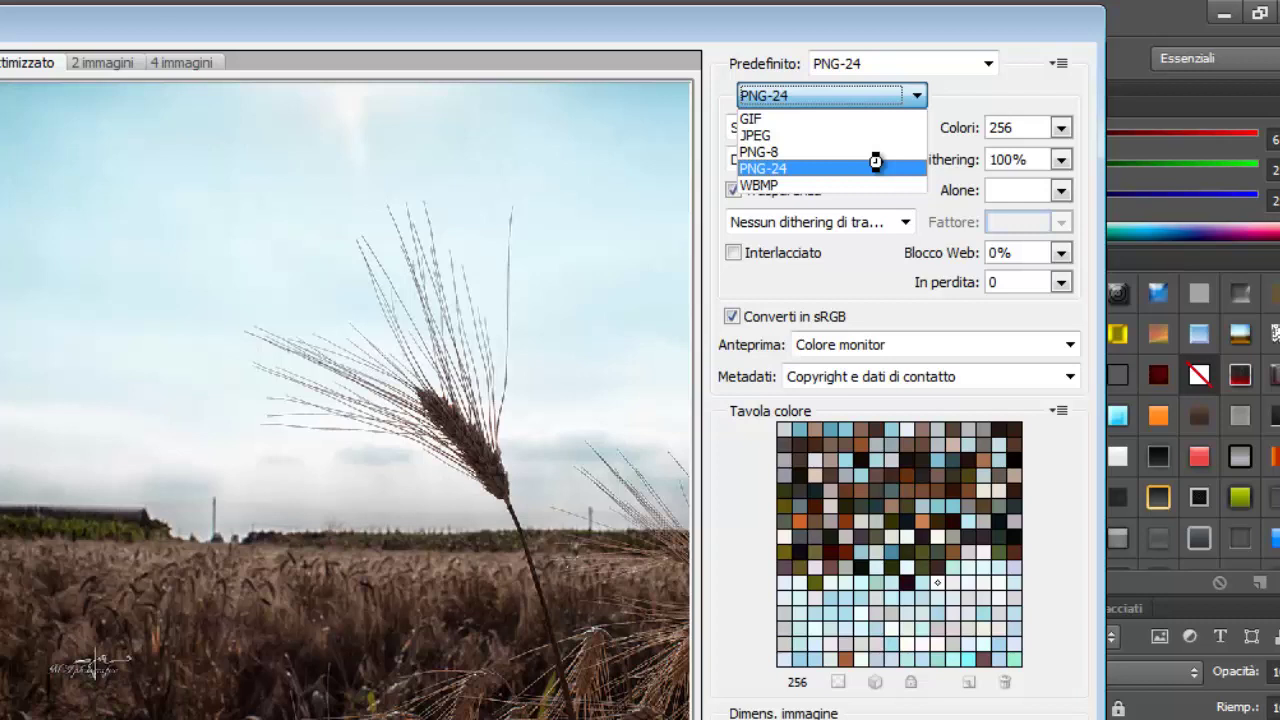
left_click(875, 166)
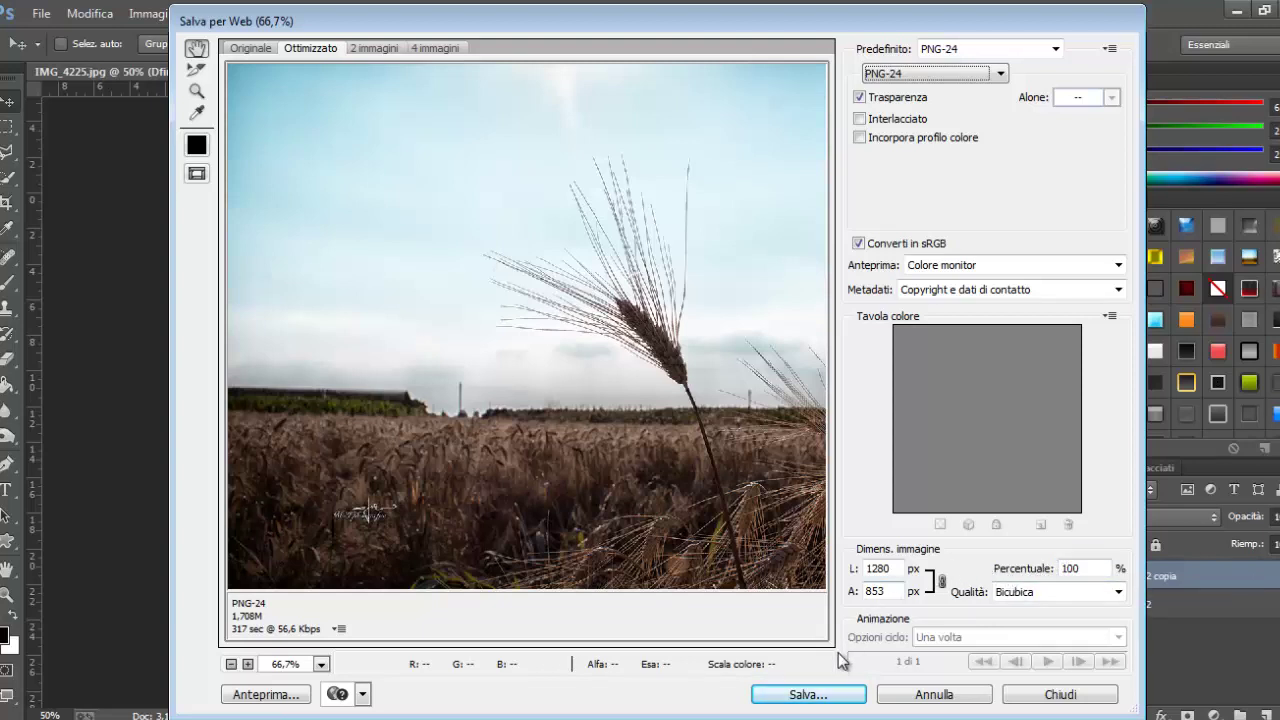
Step: Save the optimized PNG-24 to the Desktop folder with the file name 'foto x FB'
left_click(845, 698)
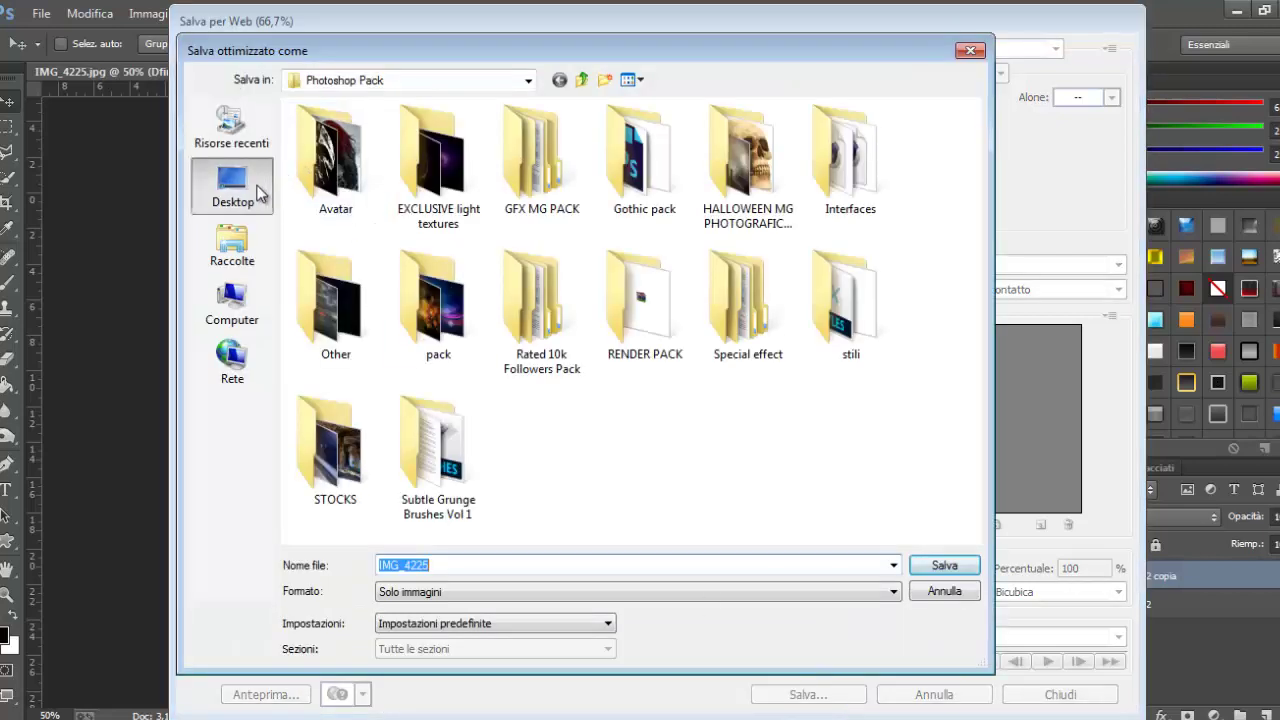
left_click(257, 193)
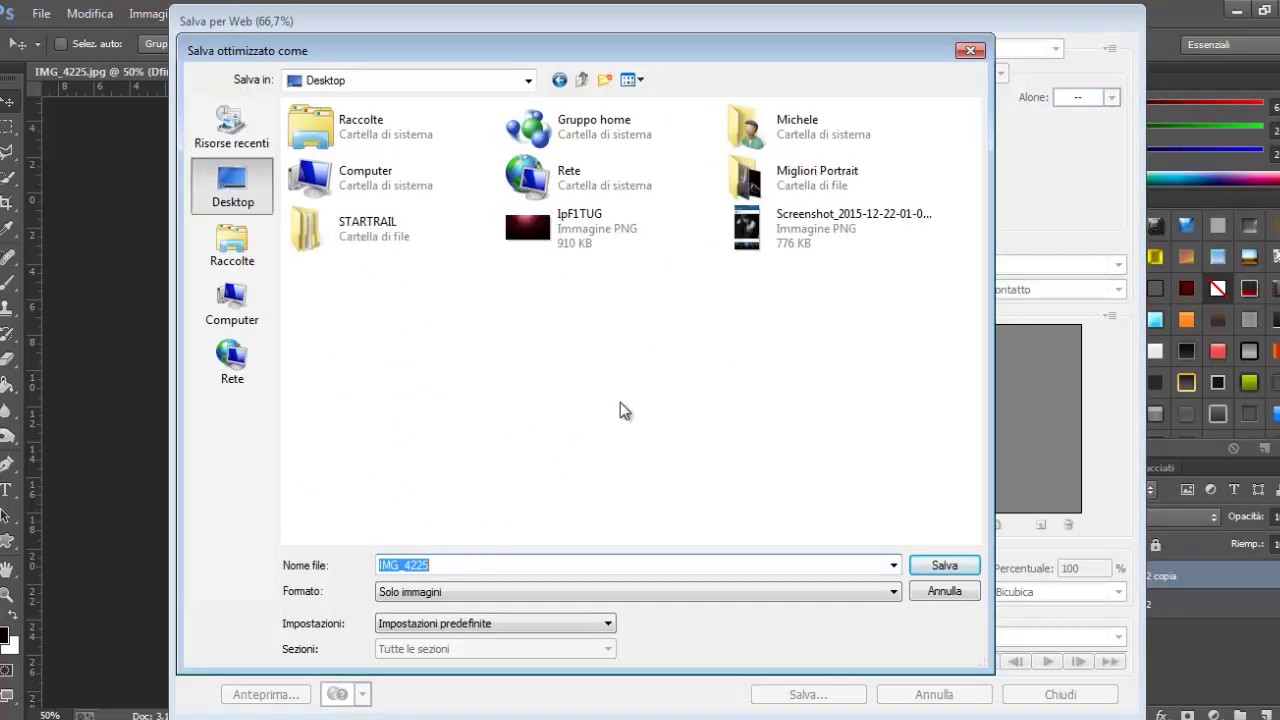
key("BackSpace")
type("fo")
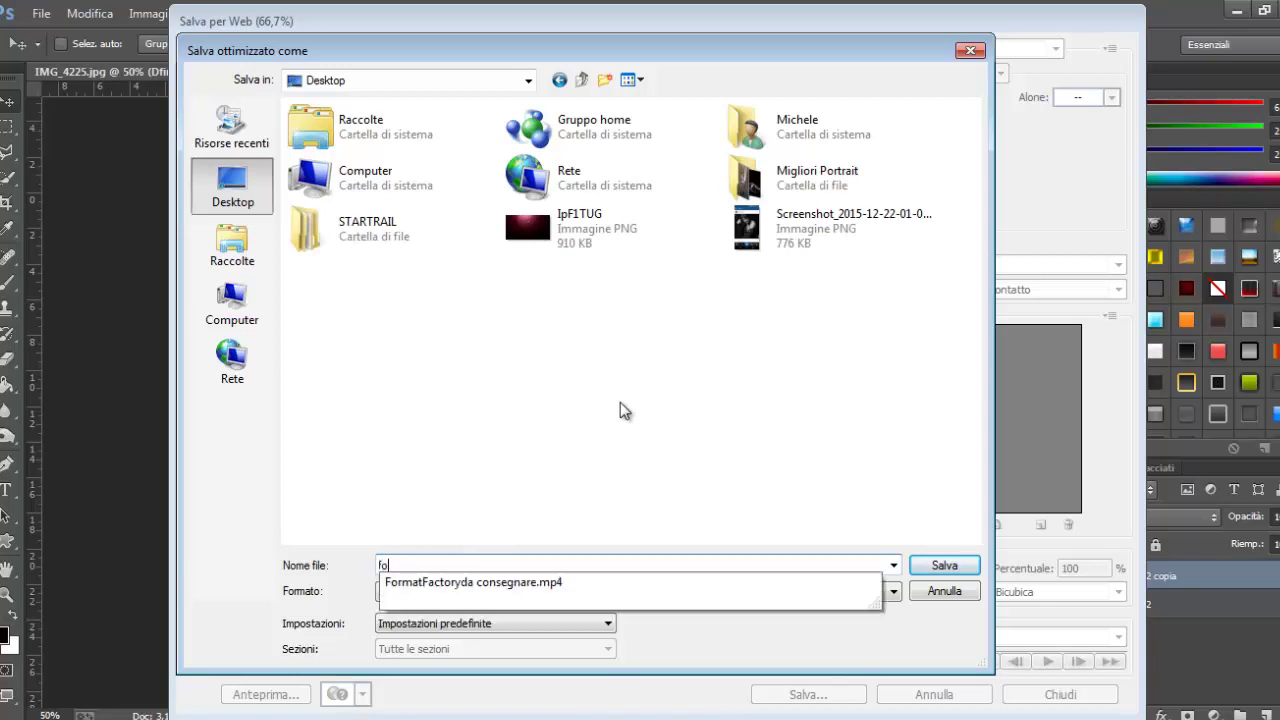
type("to x")
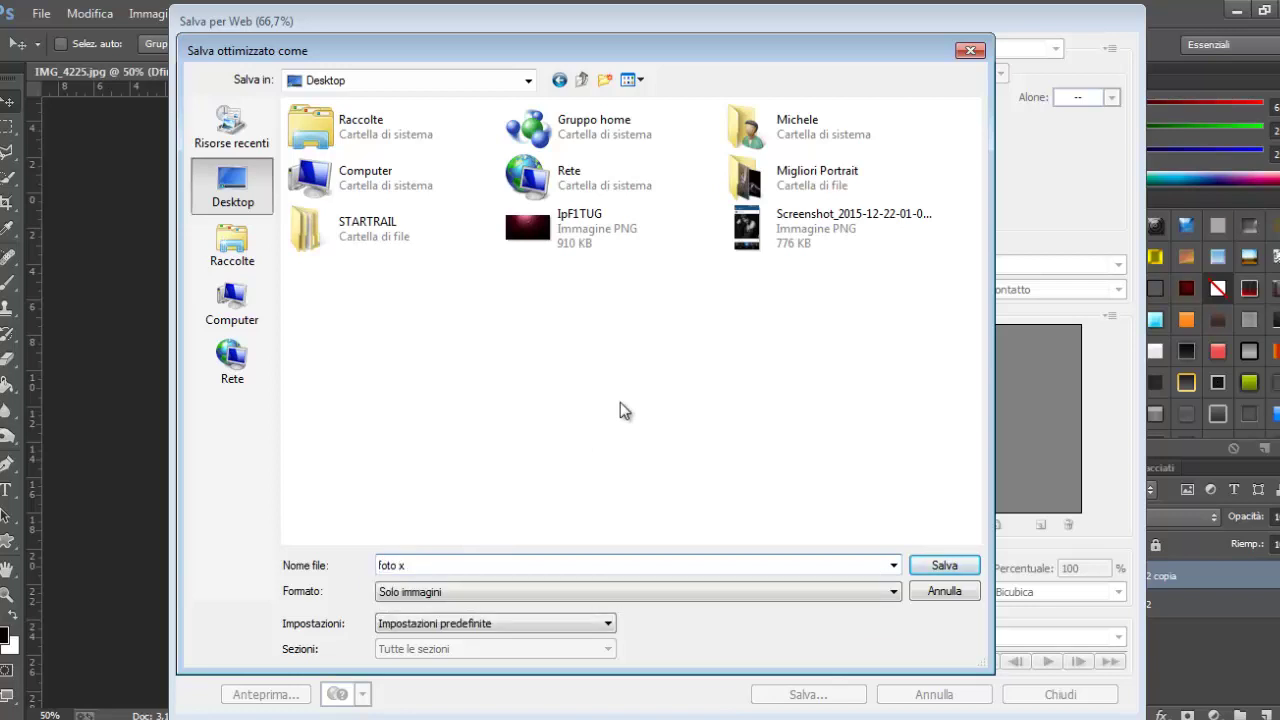
type(" F")
type("B")
left_click(932, 568)
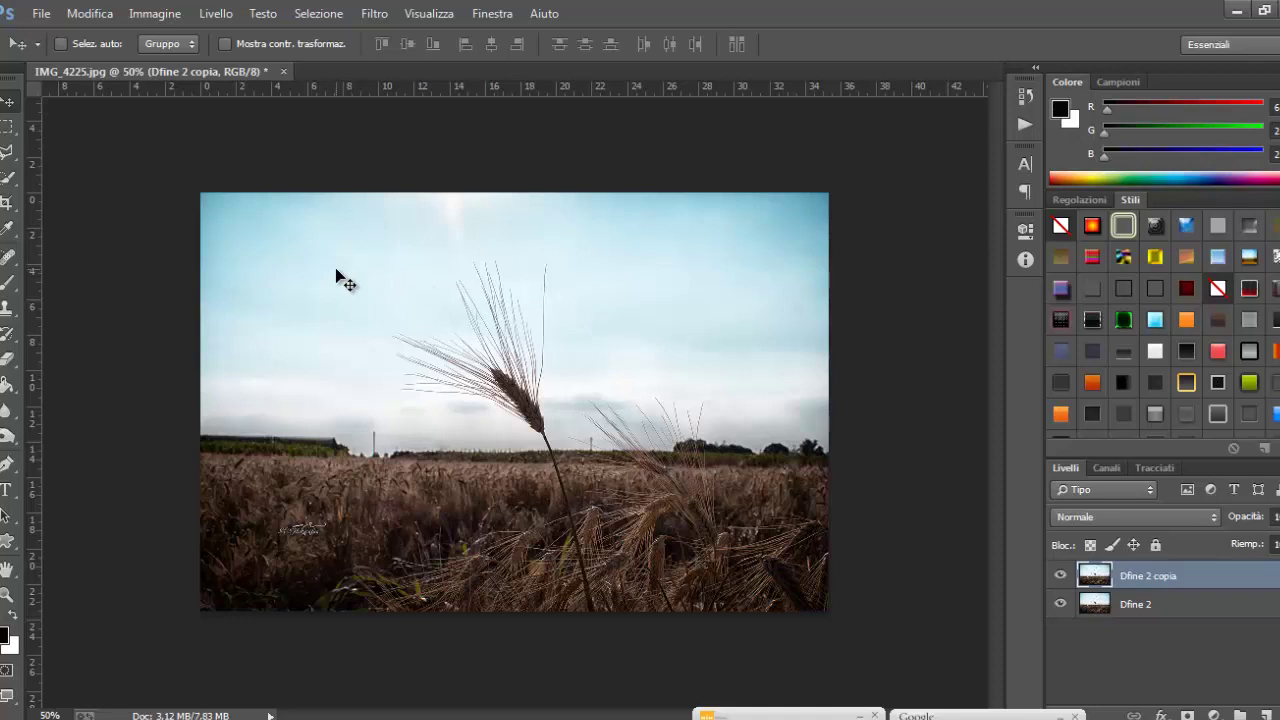
key("ctrl+plus")
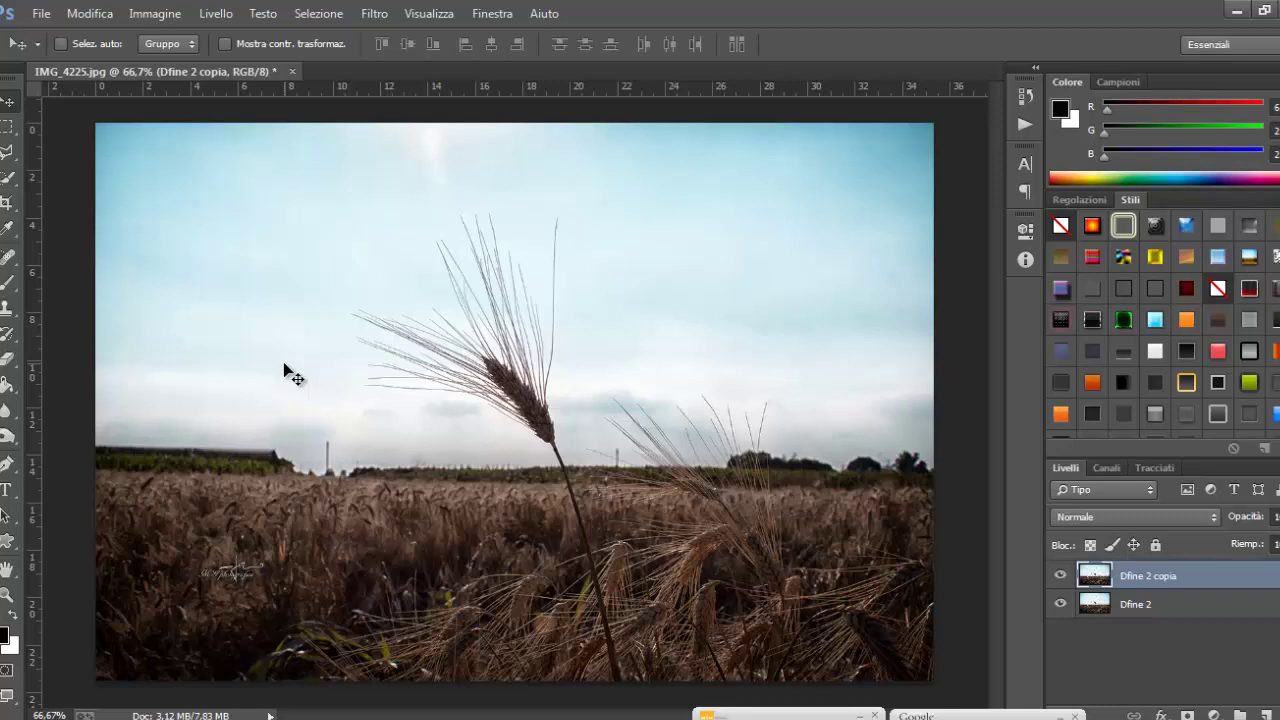
key("ctrl+plus")
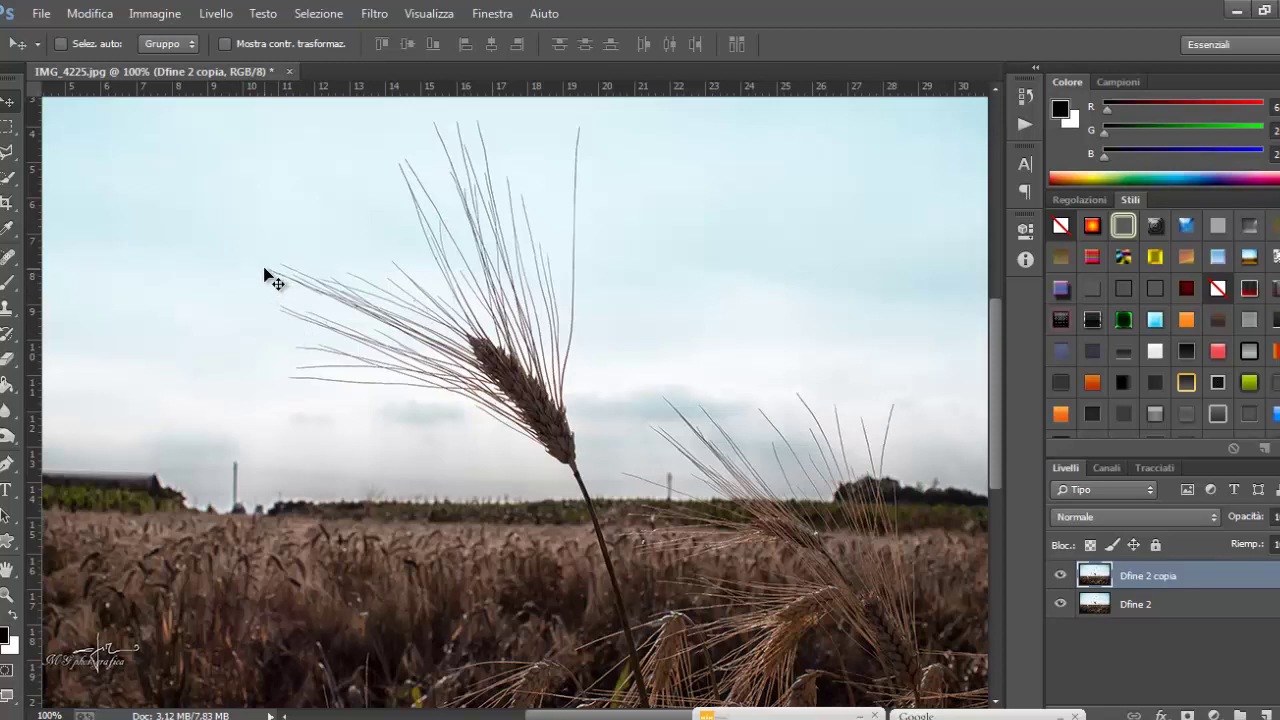
key("ctrl+minus")
key("ctrl+minus")
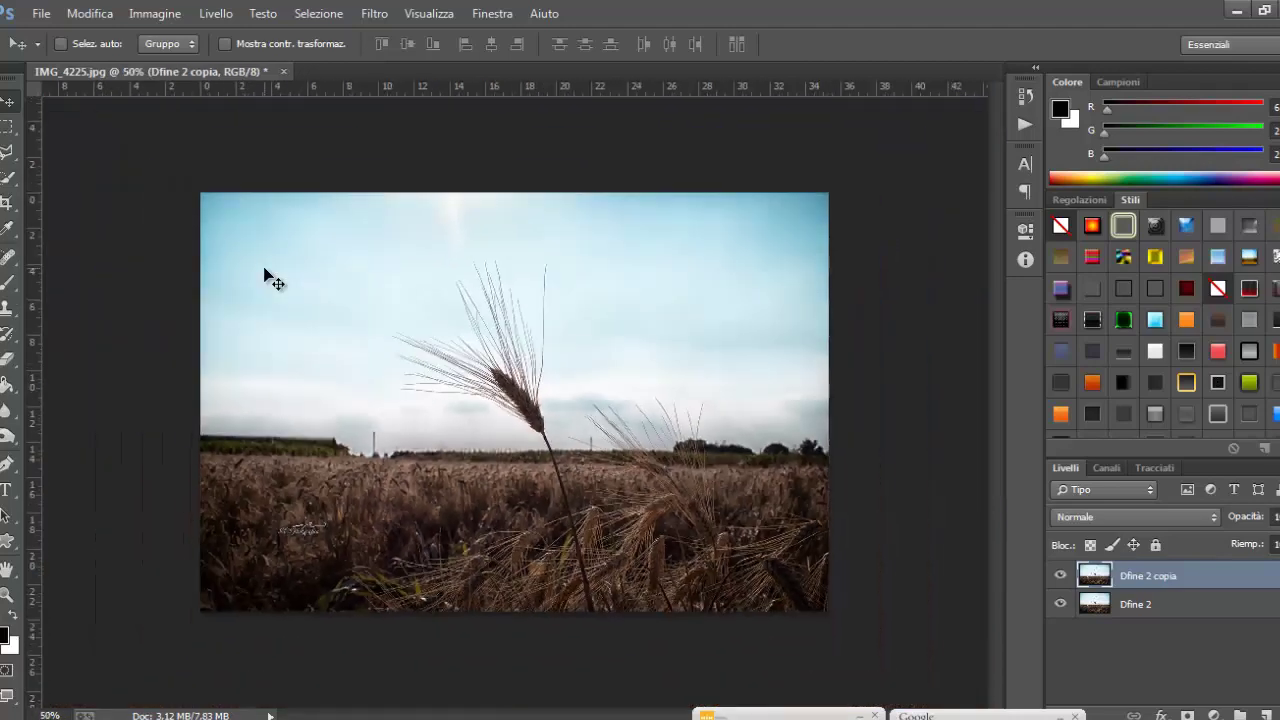